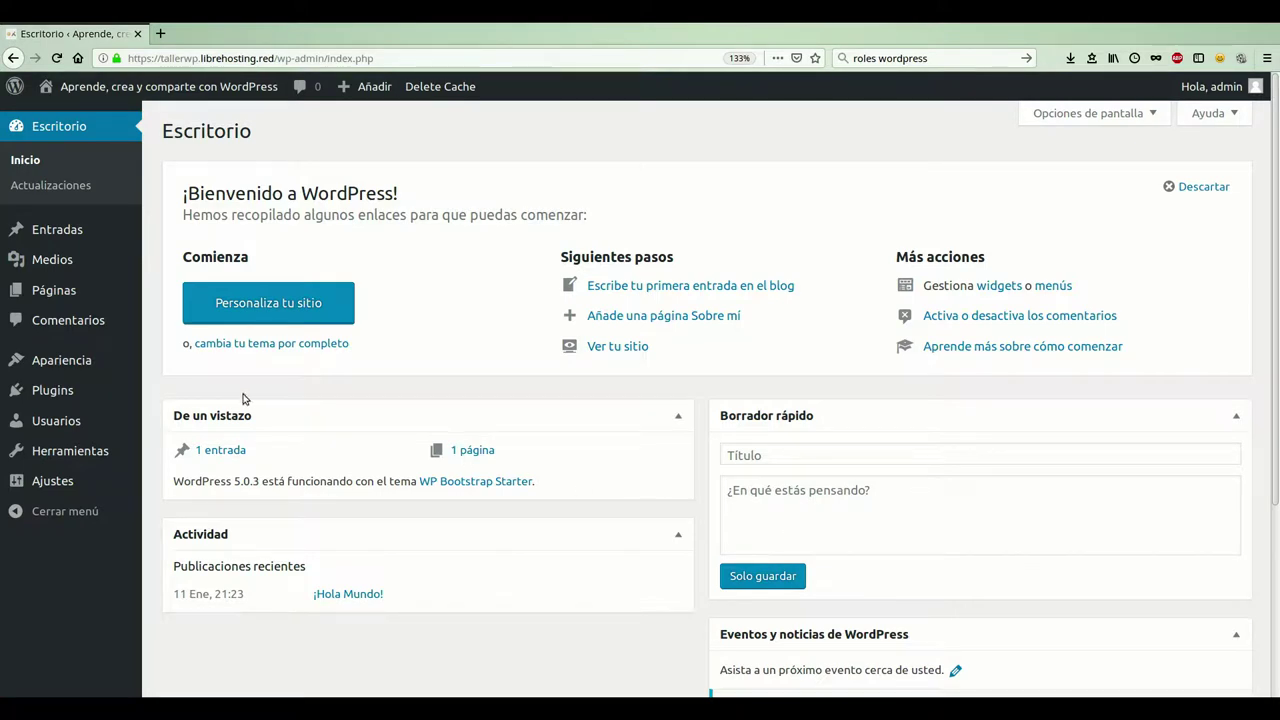
Step: Open the site's Temas page and look over the installed themes
mouse_move(36, 375)
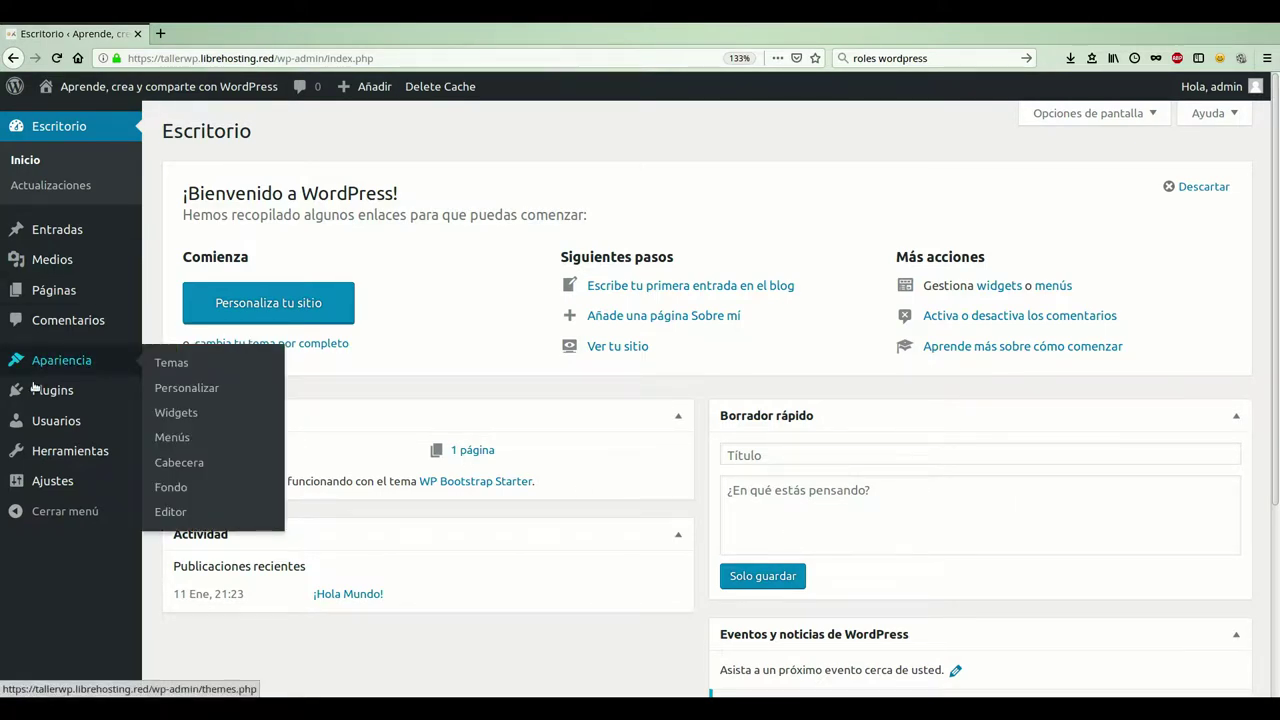
click(170, 383)
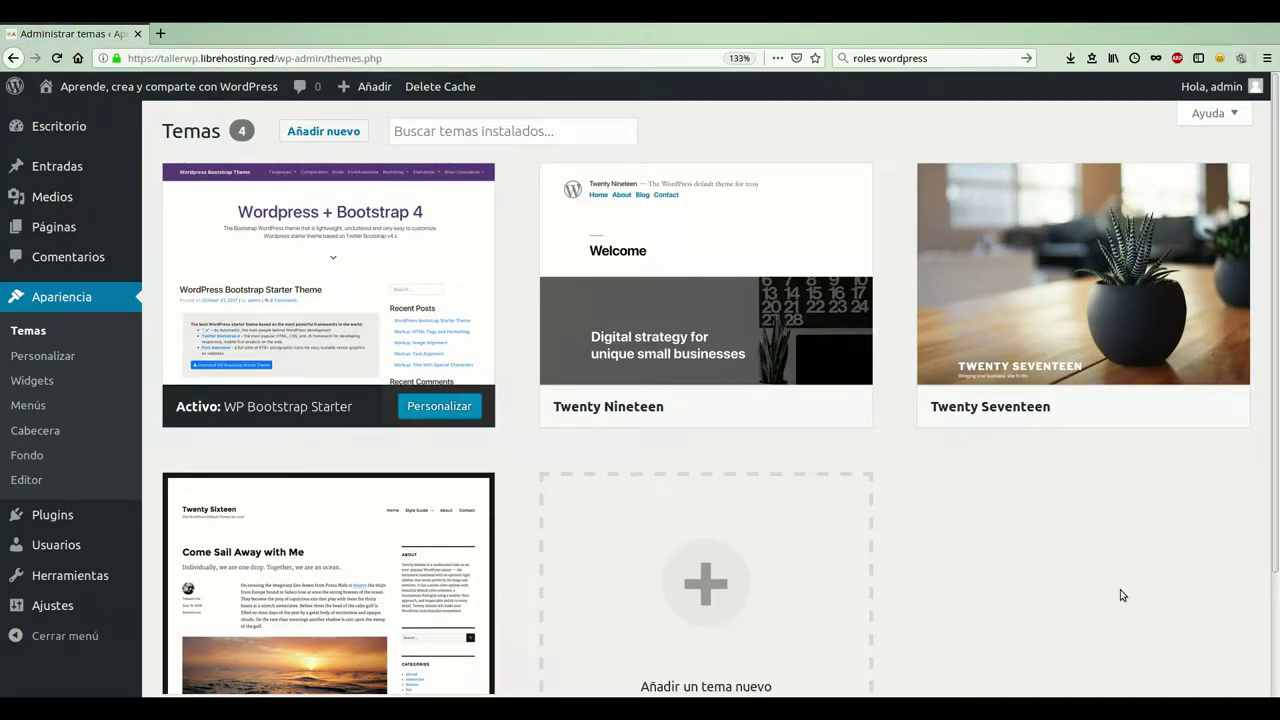
scroll(1121, 595, down, 1)
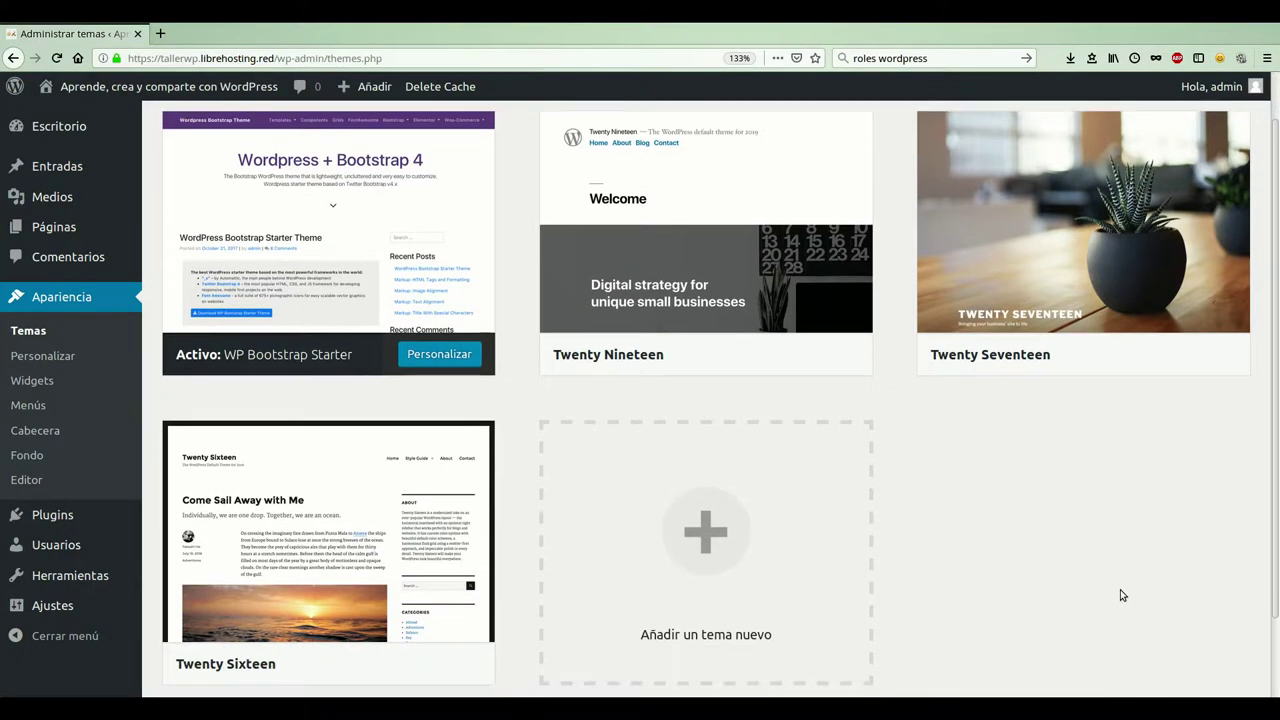
scroll(1121, 595, up, 1)
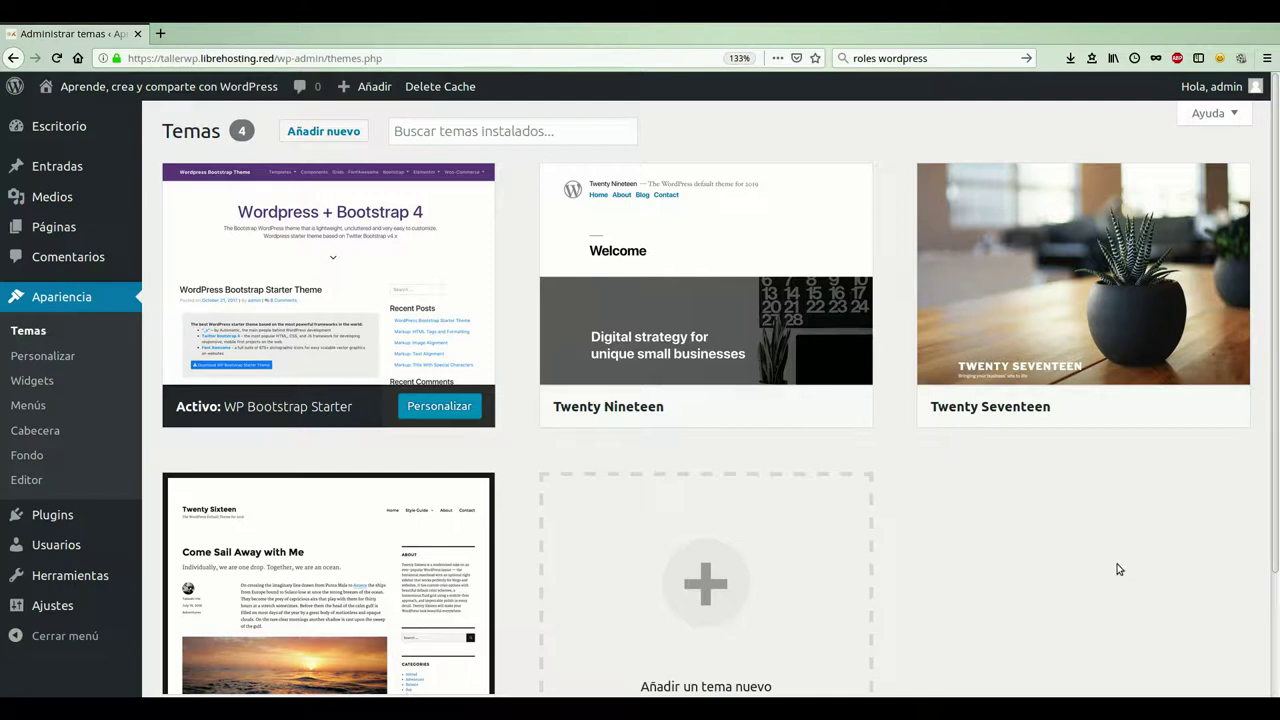
scroll(1119, 569, down, 1)
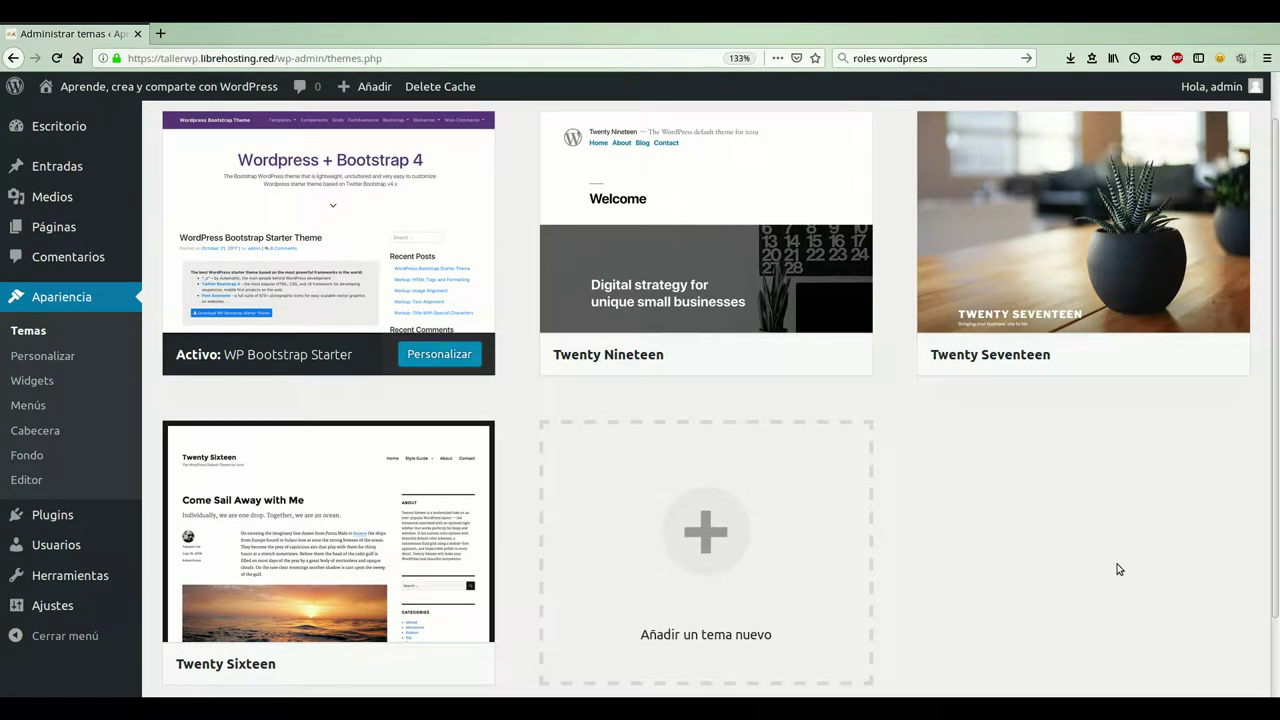
scroll(1119, 569, up, 1)
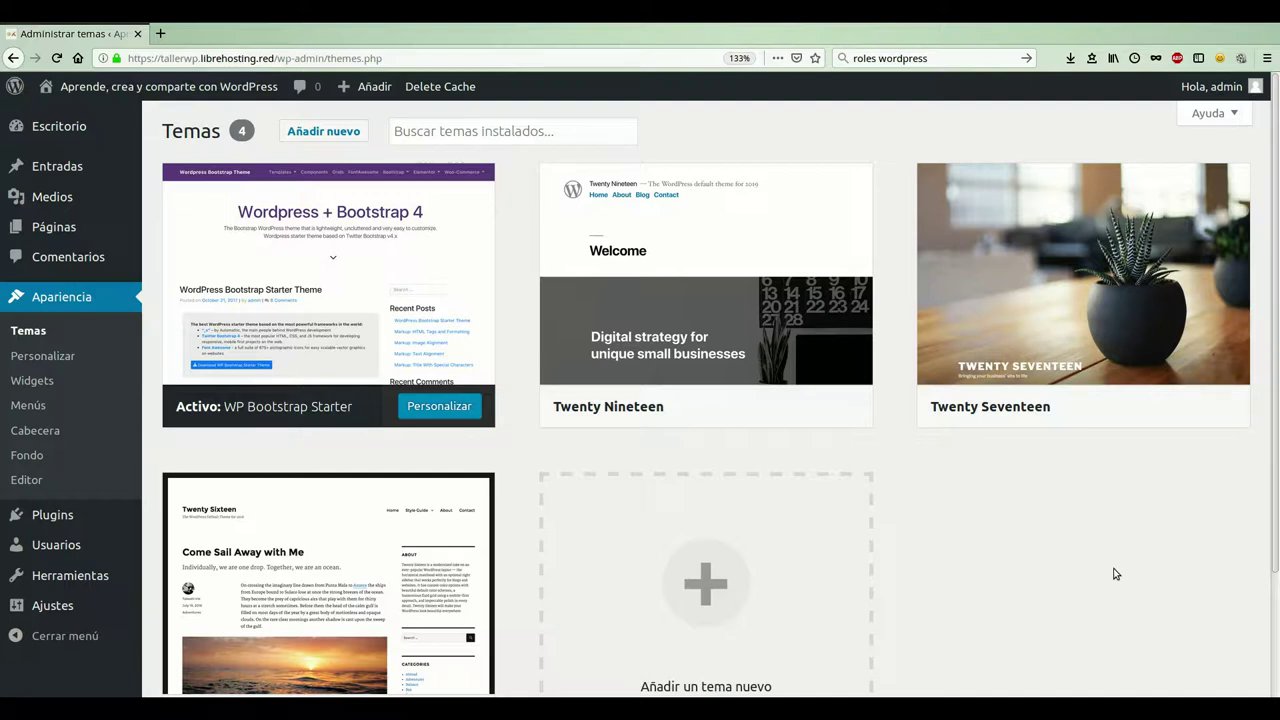
scroll(1116, 574, down, 2)
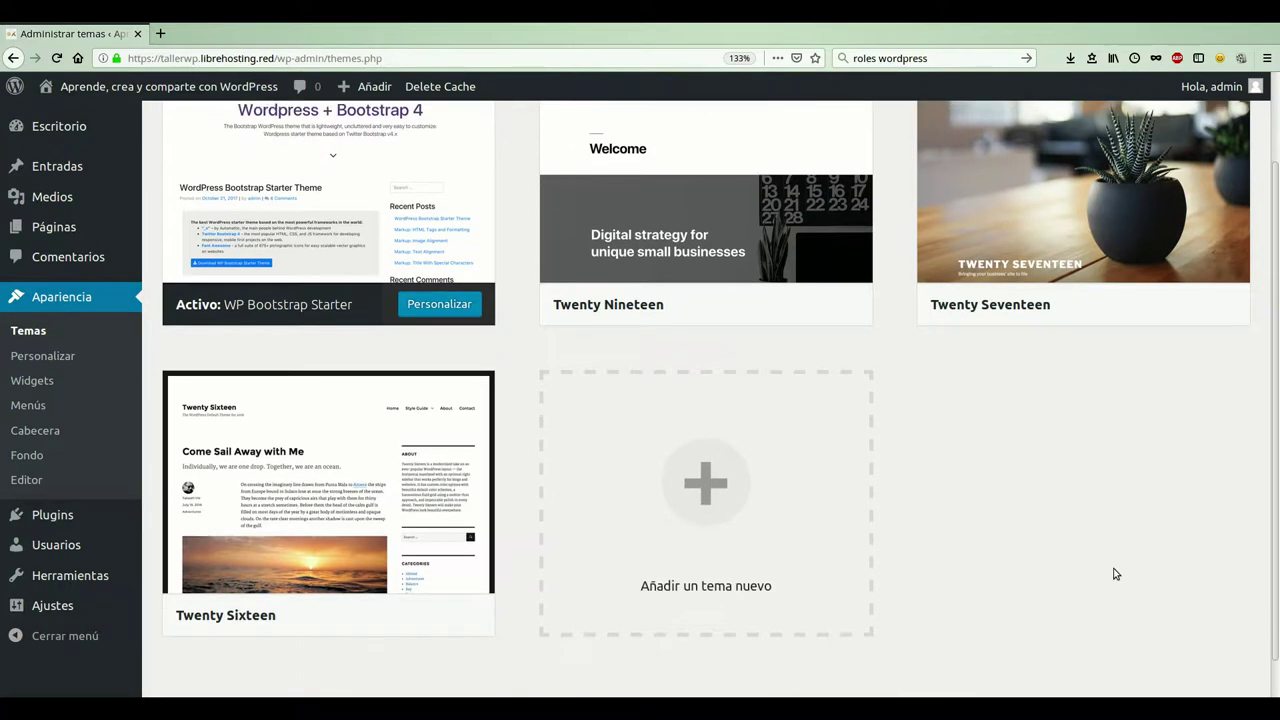
scroll(1116, 574, up, 2)
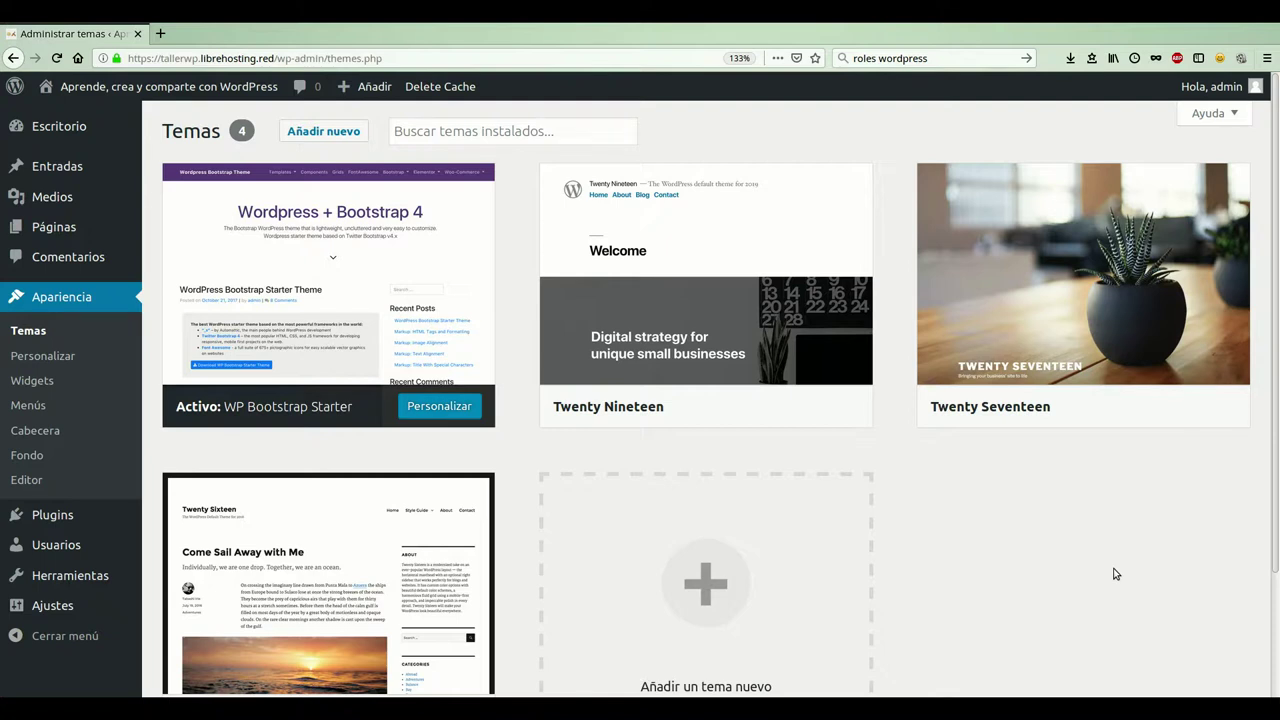
Step: Start adding a new theme and look over the featured themes in the catalogue
scroll(1116, 574, down, 1)
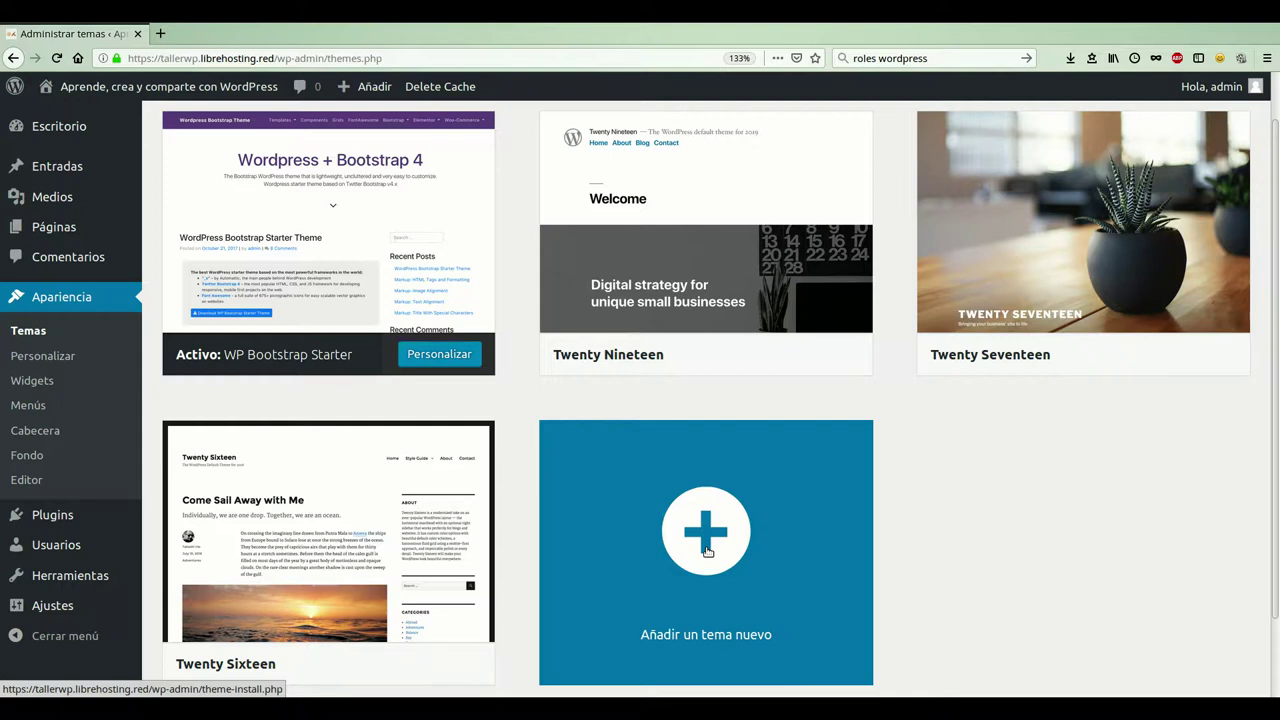
click(706, 550)
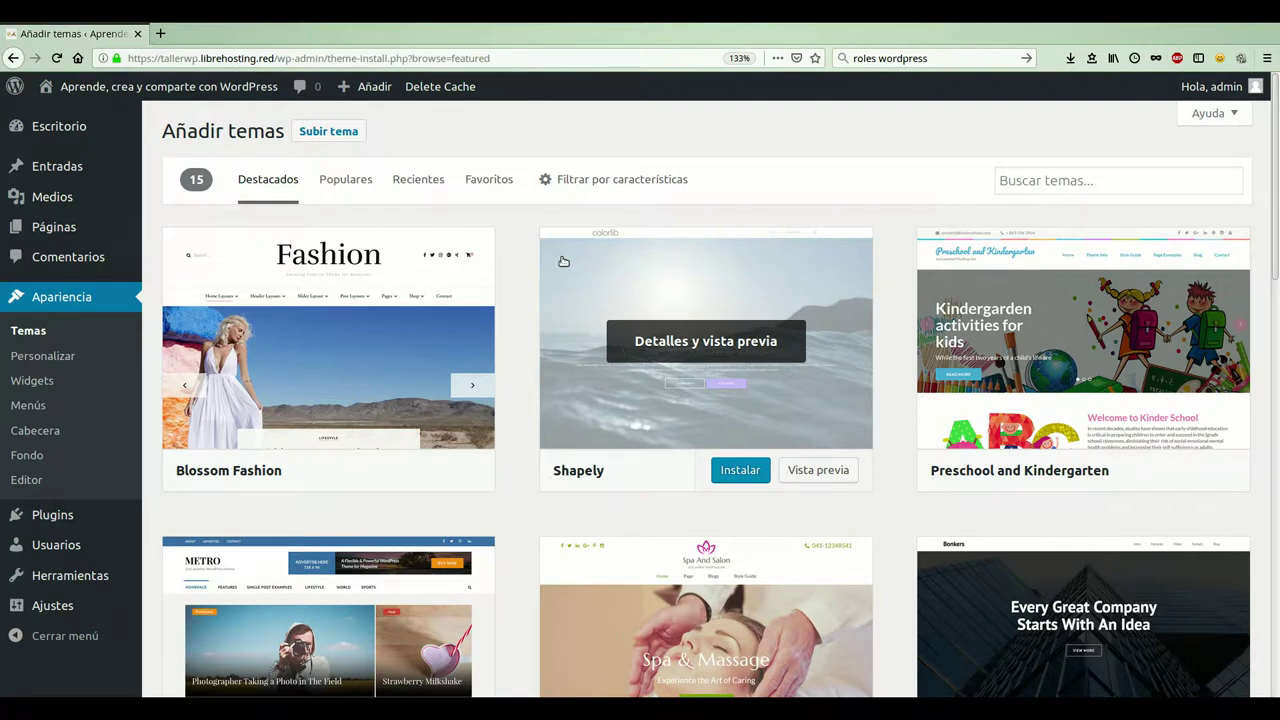
scroll(563, 261, down, 5)
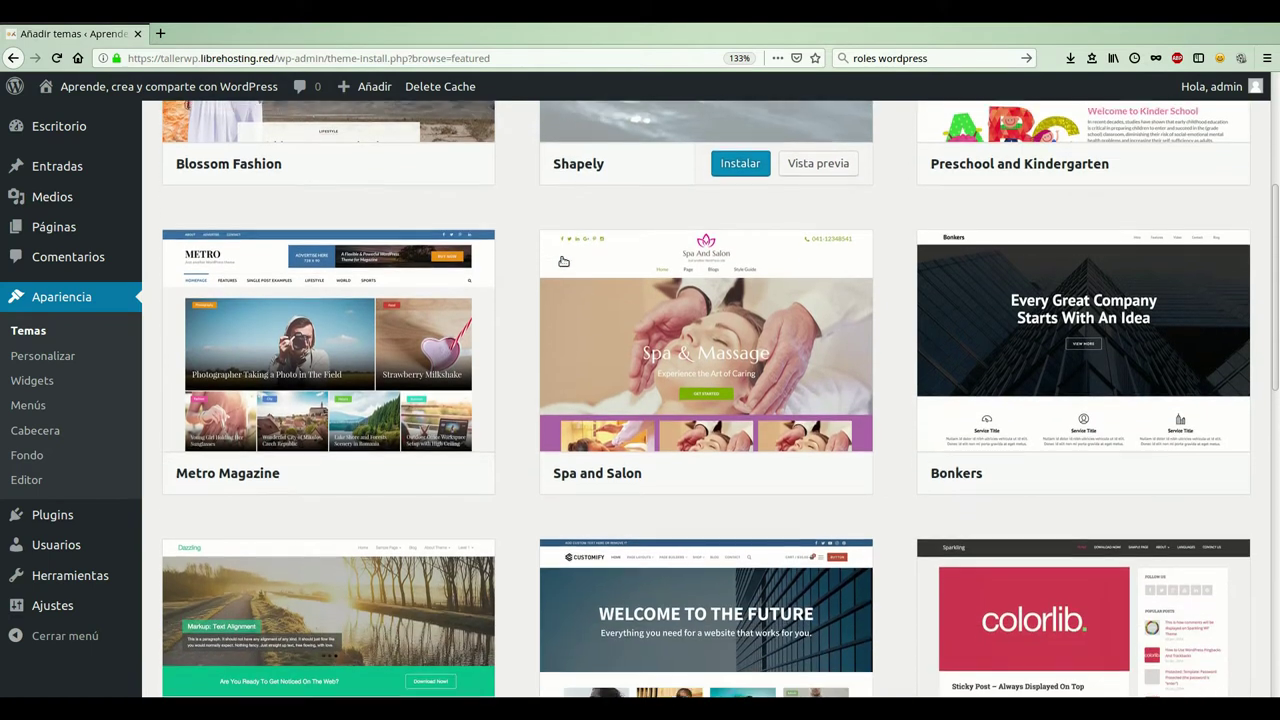
scroll(763, 375, up, 5)
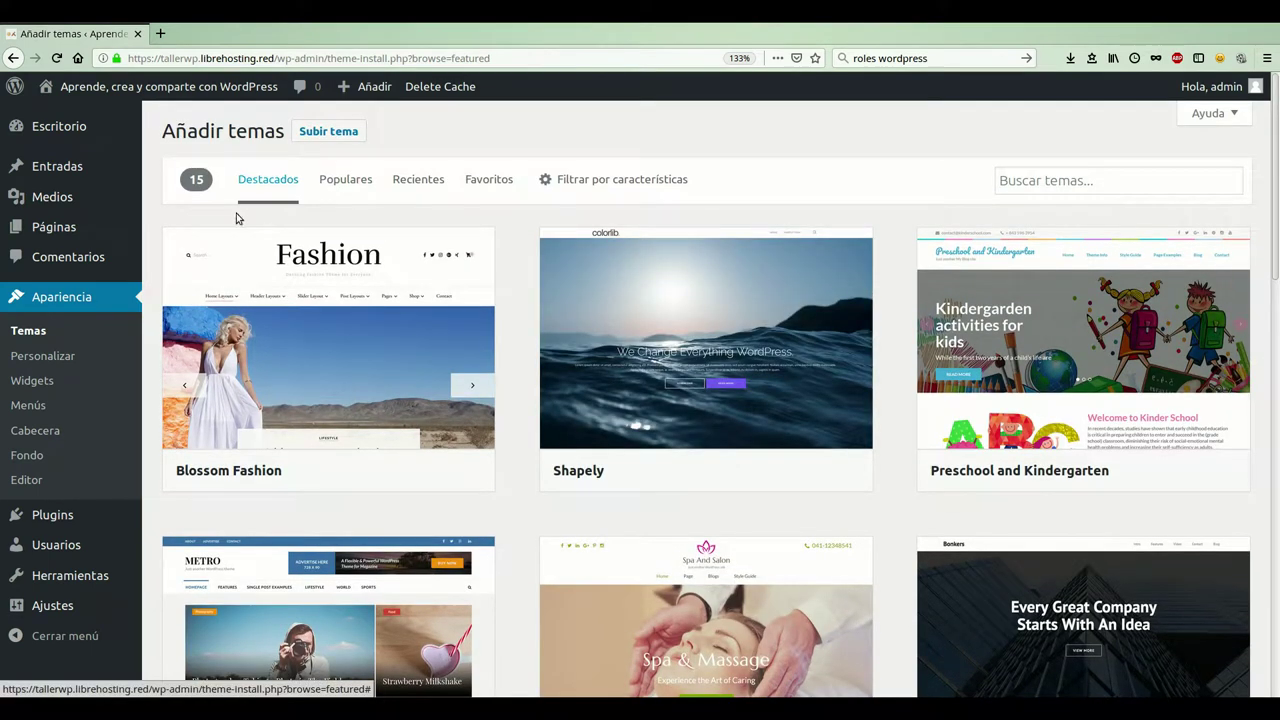
Step: Compare the Populares and Recientes theme listings, ending on the recent themes
click(339, 203)
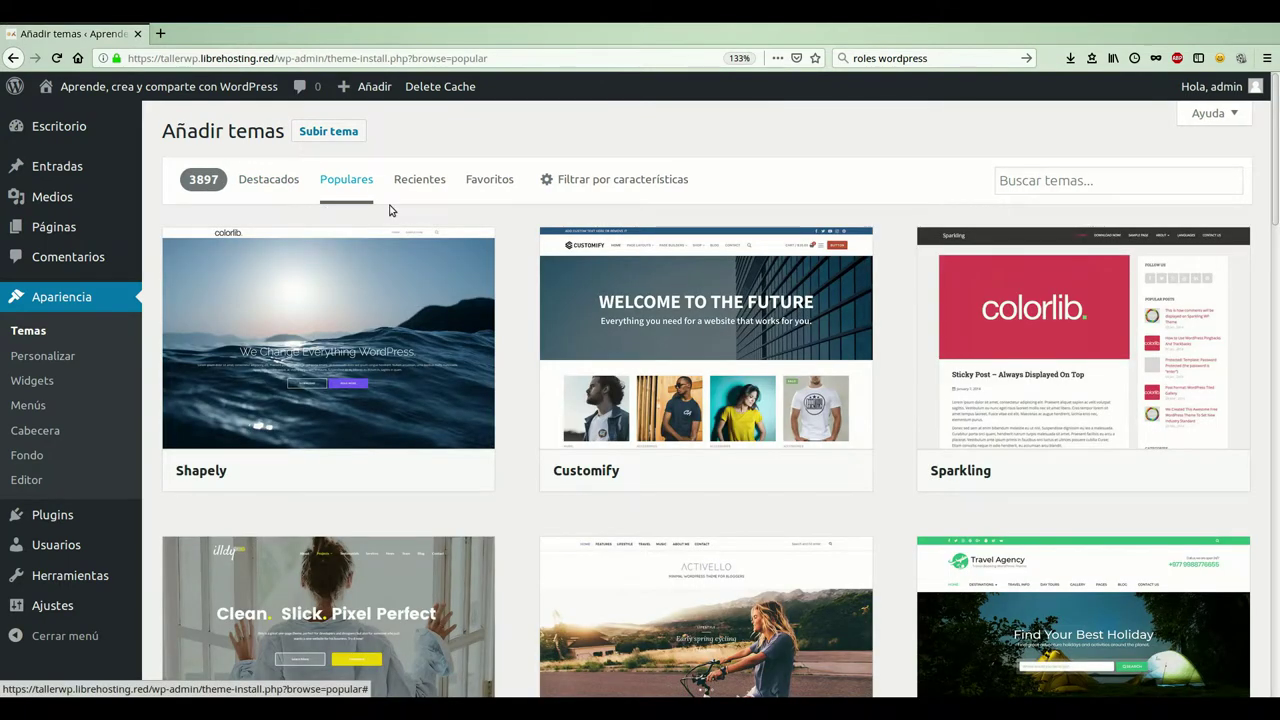
click(433, 201)
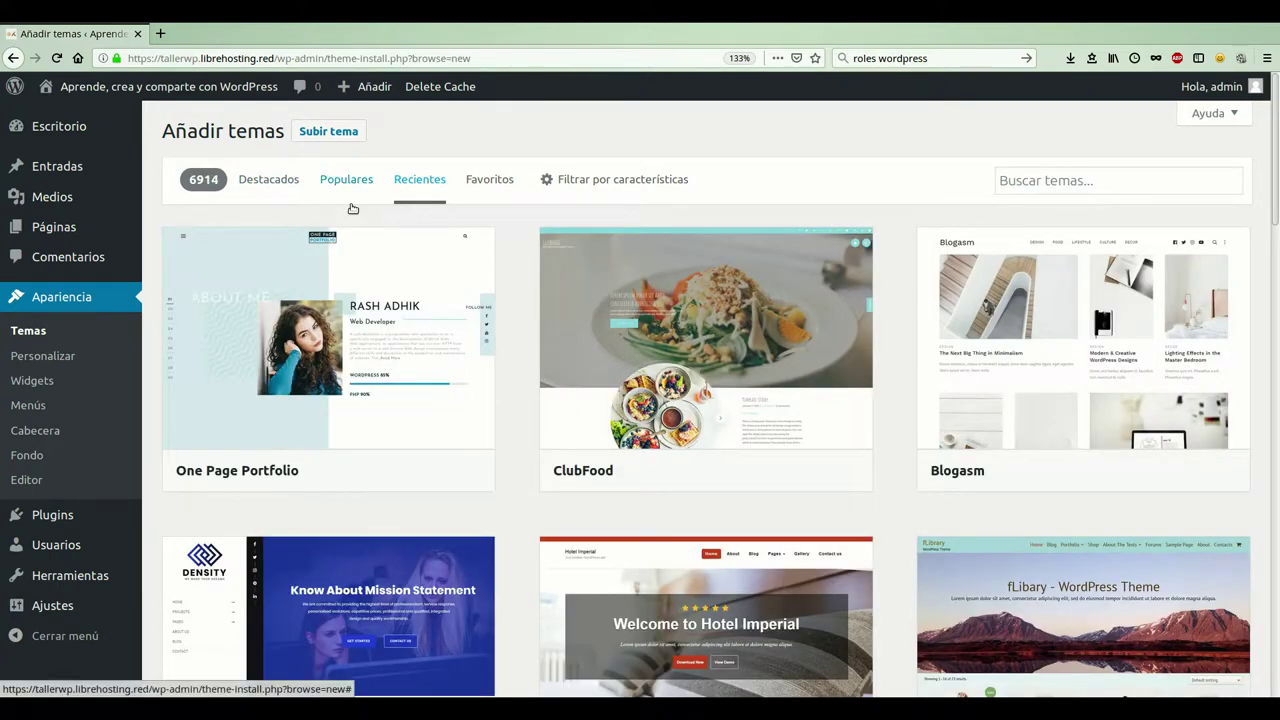
click(352, 207)
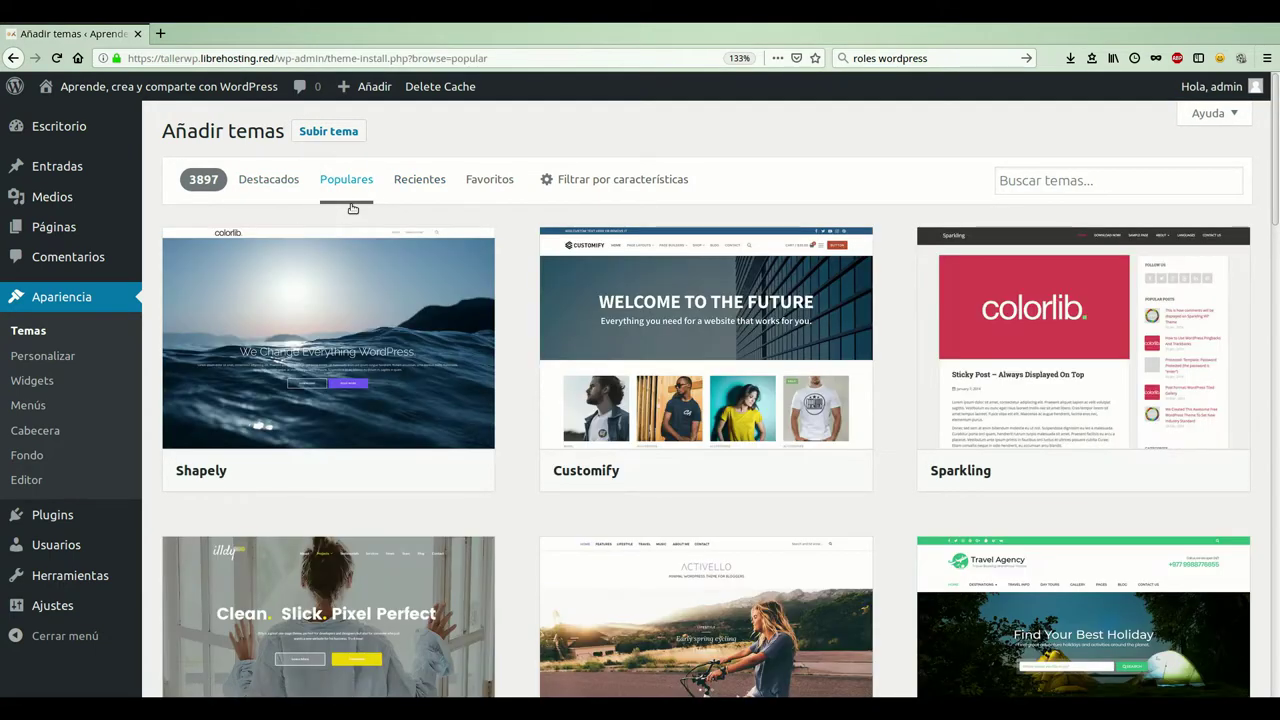
click(410, 207)
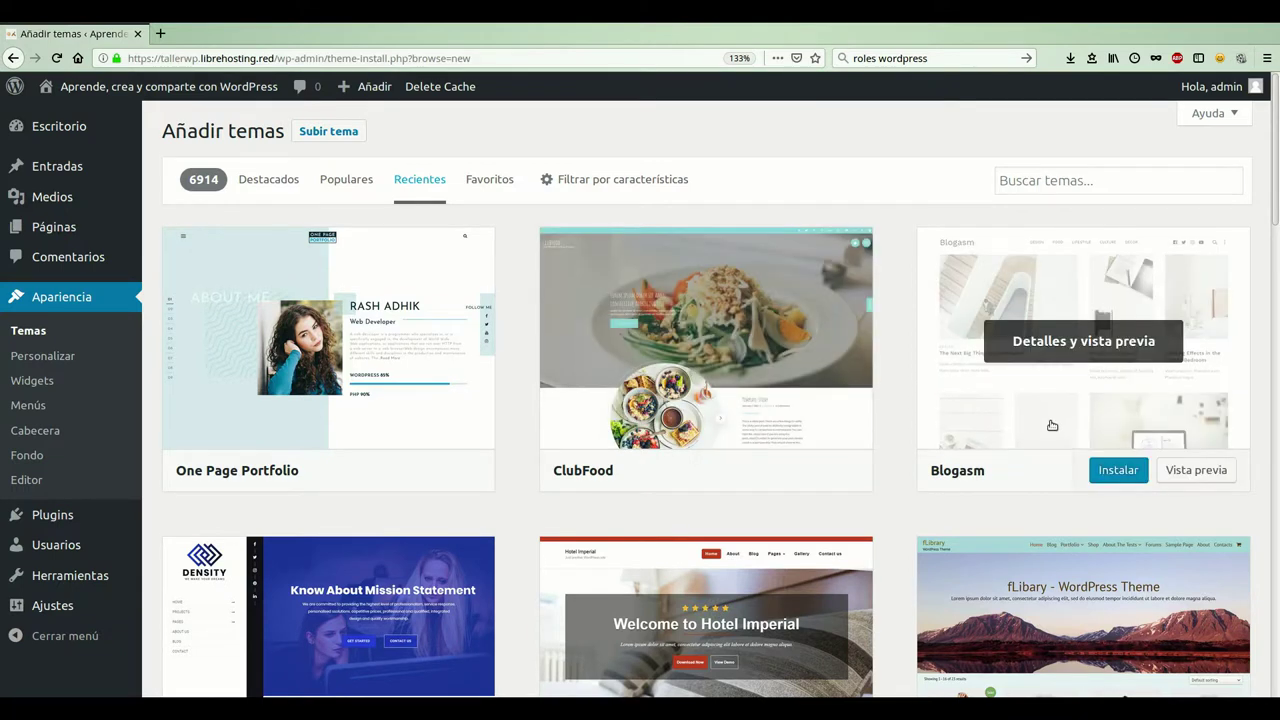
scroll(1052, 425, down, 2)
scroll(1050, 421, up, 2)
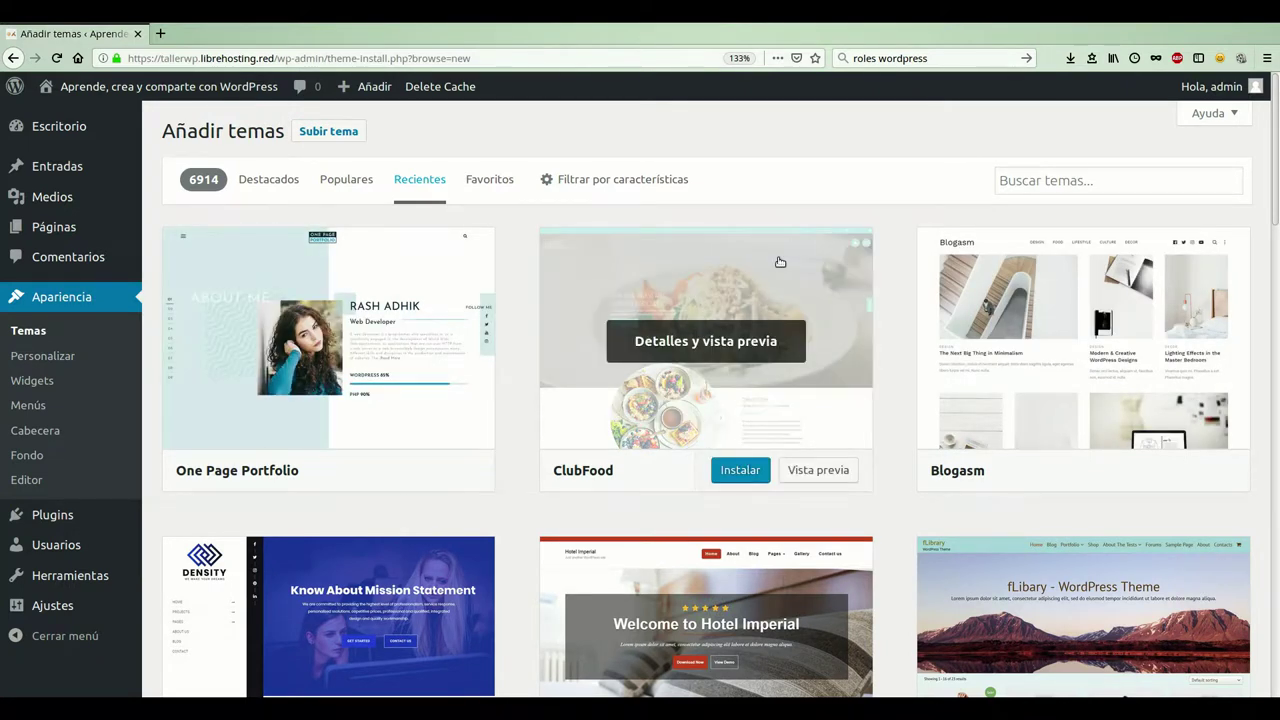
Step: Filter the theme catalogue by Educación, Logotipo personalizado and Dos columnas
click(1054, 206)
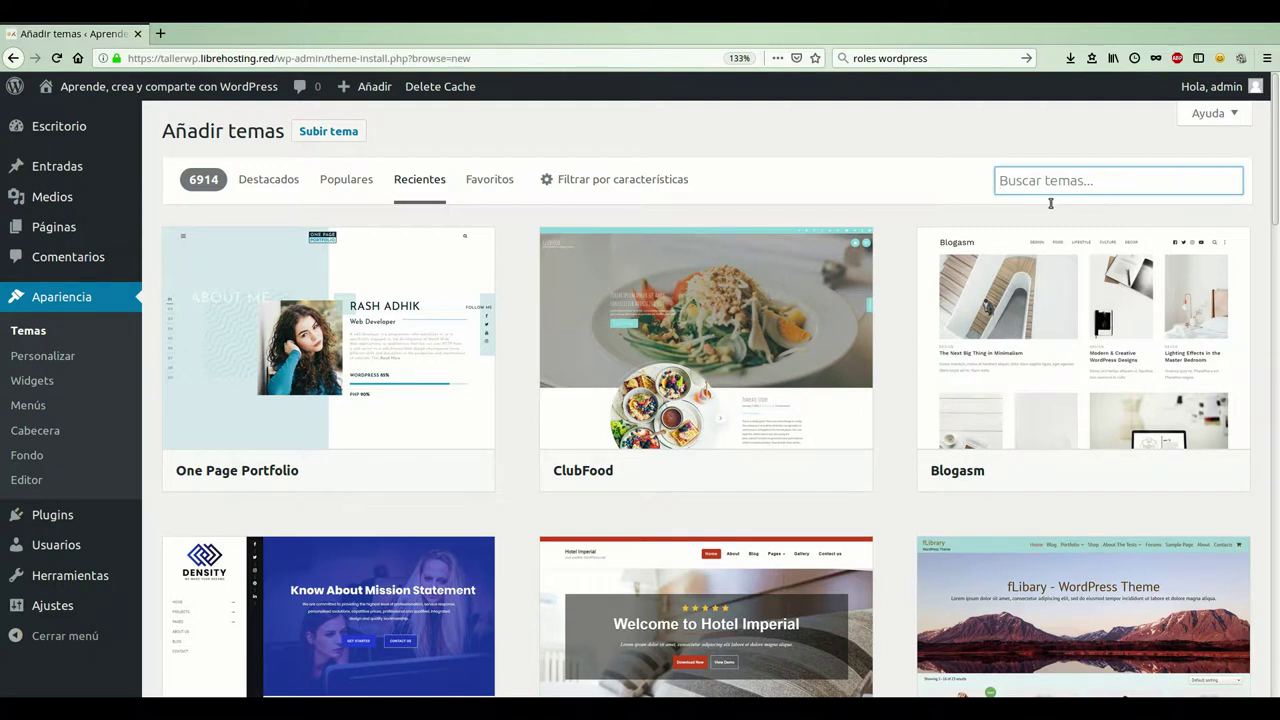
click(611, 199)
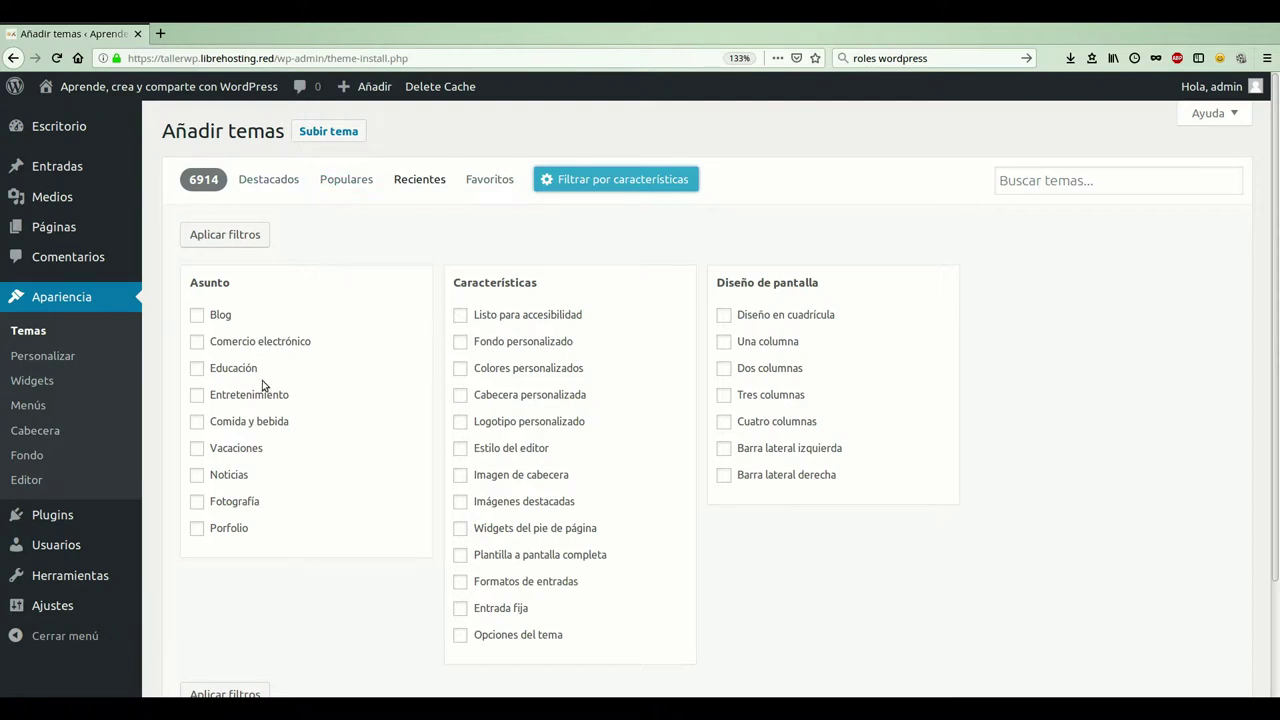
click(197, 369)
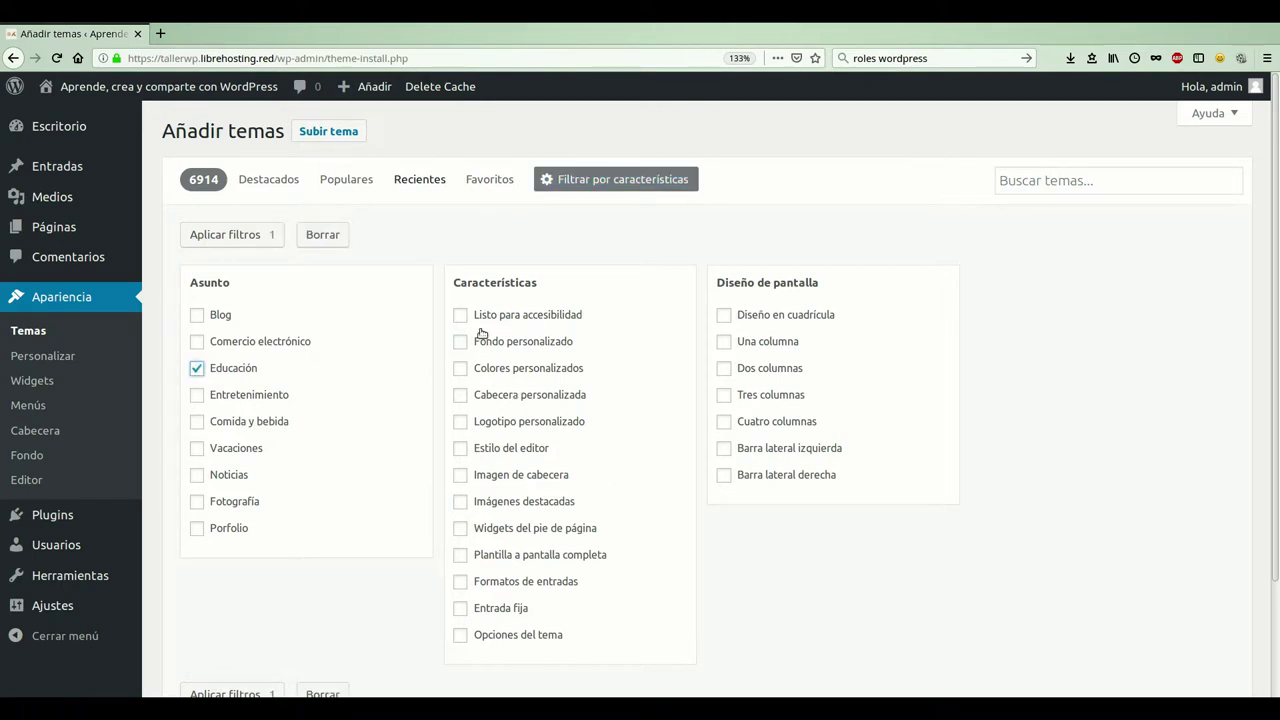
click(460, 421)
click(724, 368)
click(228, 236)
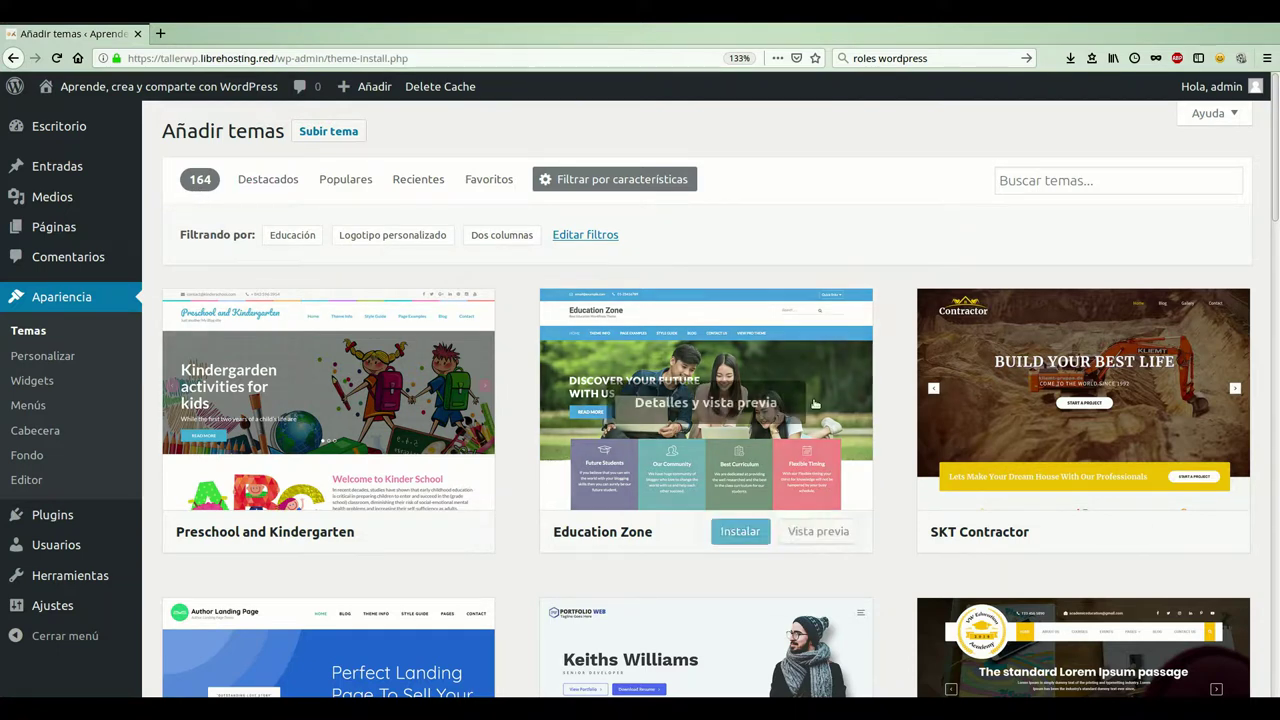
Step: Browse the filtered themes and install the Enrolled theme
mouse_move(928, 388)
scroll(928, 388, down, 3)
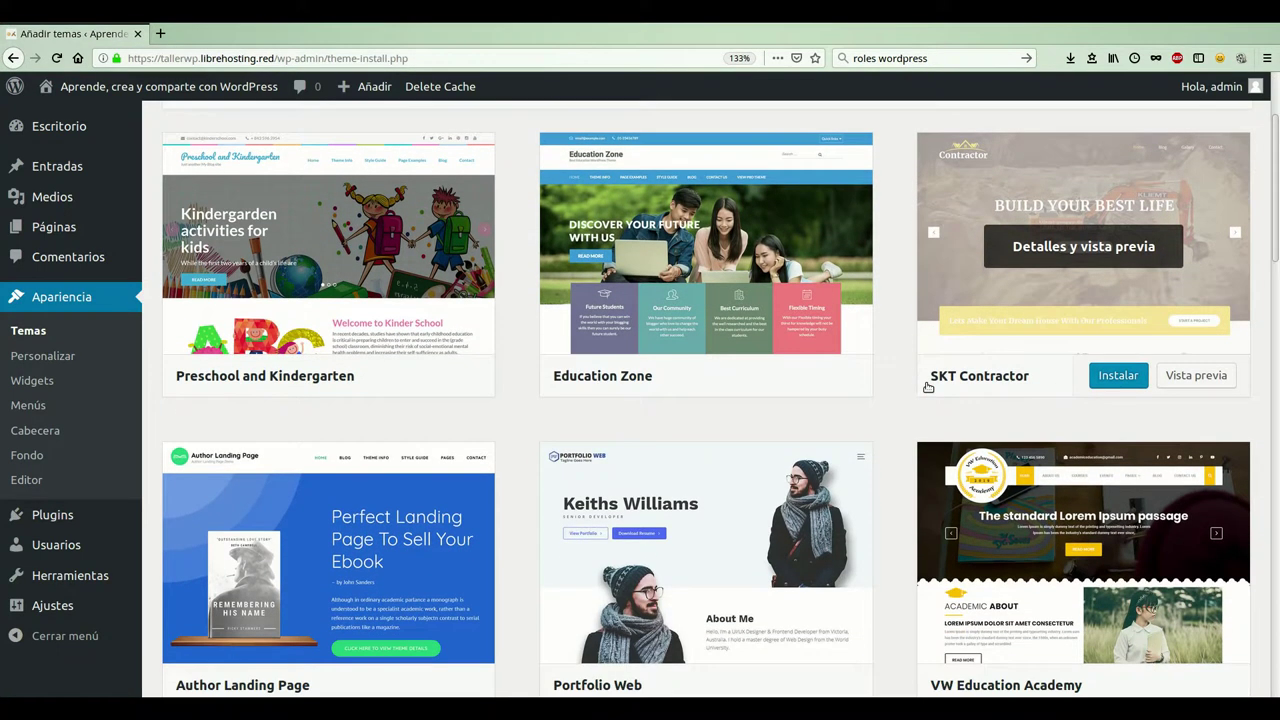
scroll(928, 388, down, 3)
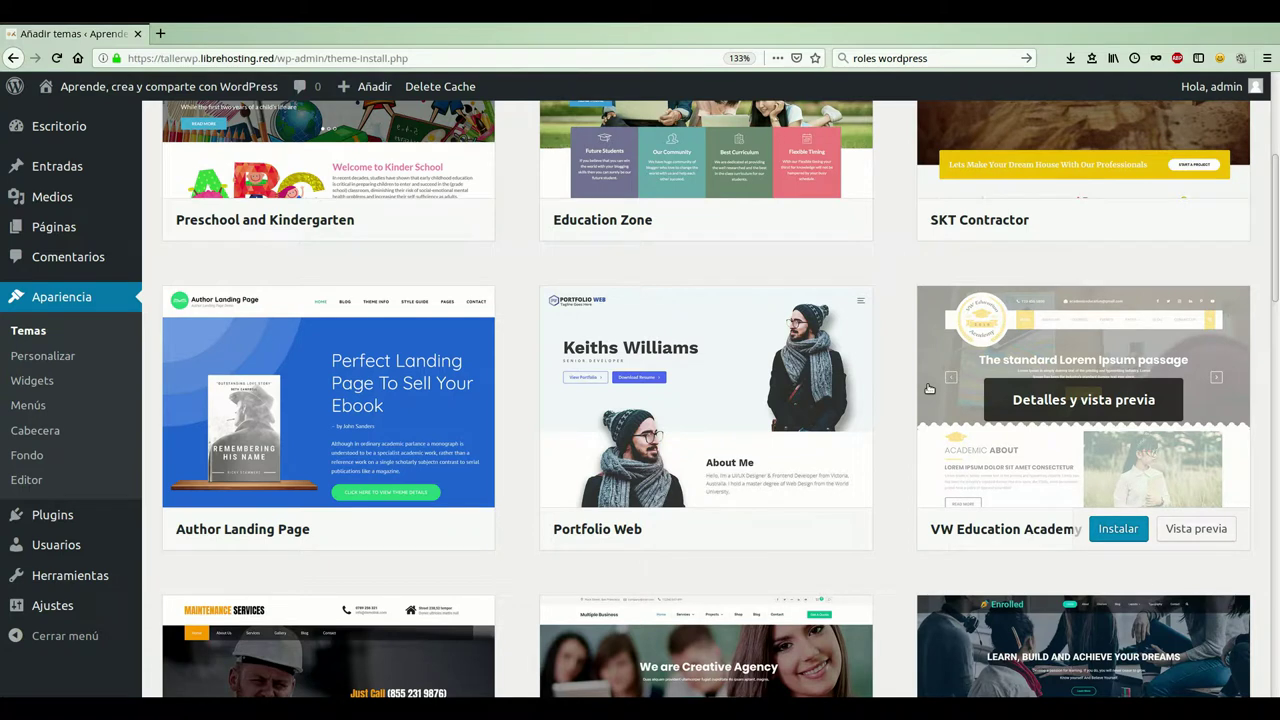
scroll(928, 388, down, 4)
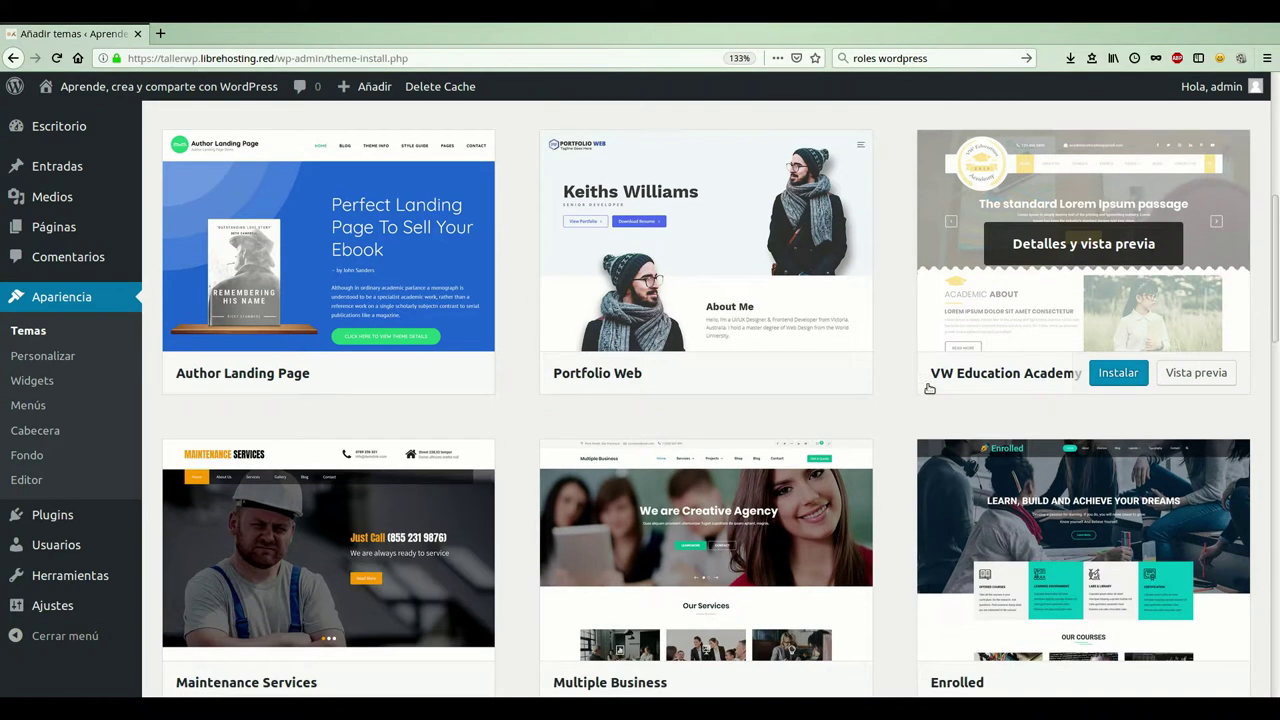
scroll(928, 388, down, 2)
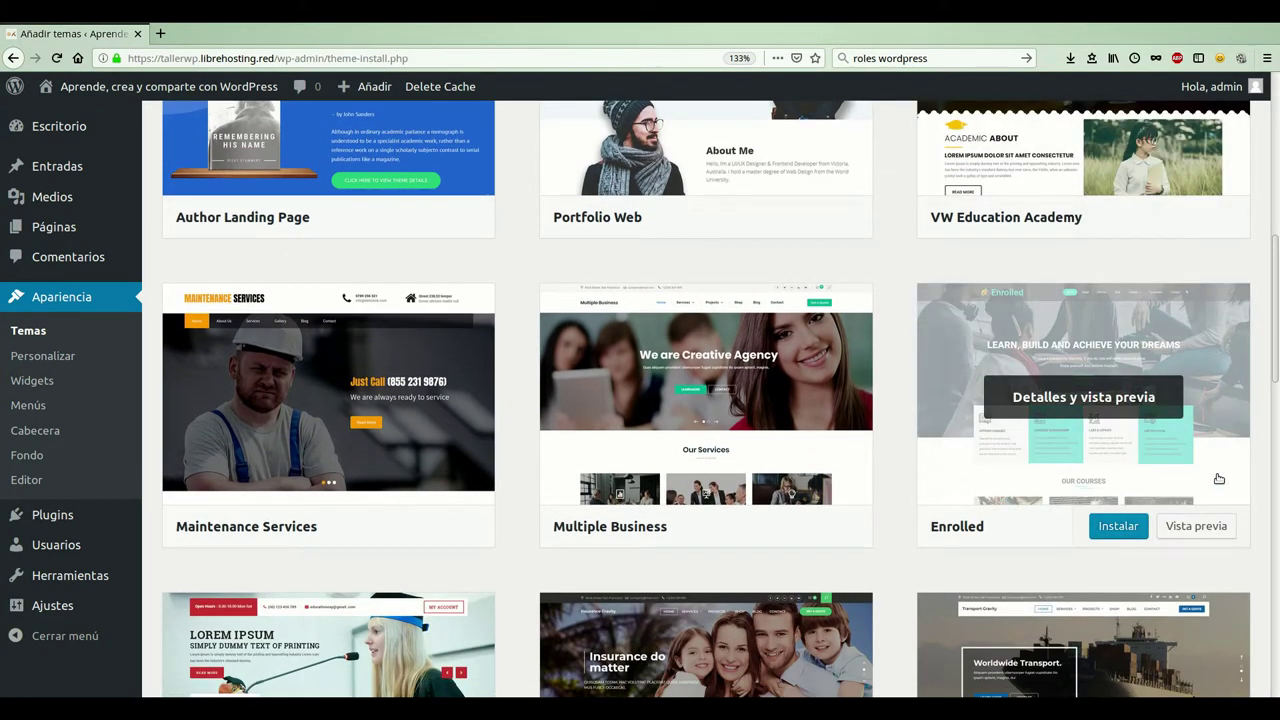
scroll(500, 425, down, 3)
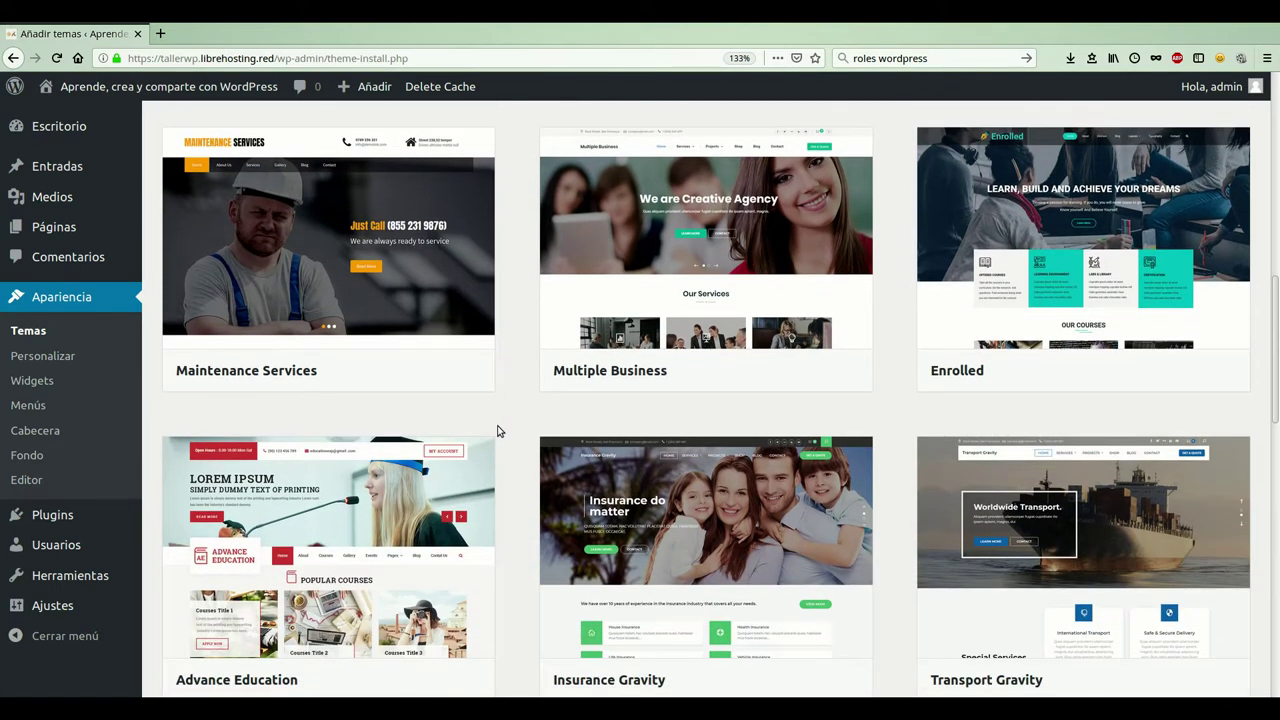
scroll(497, 430, down, 7)
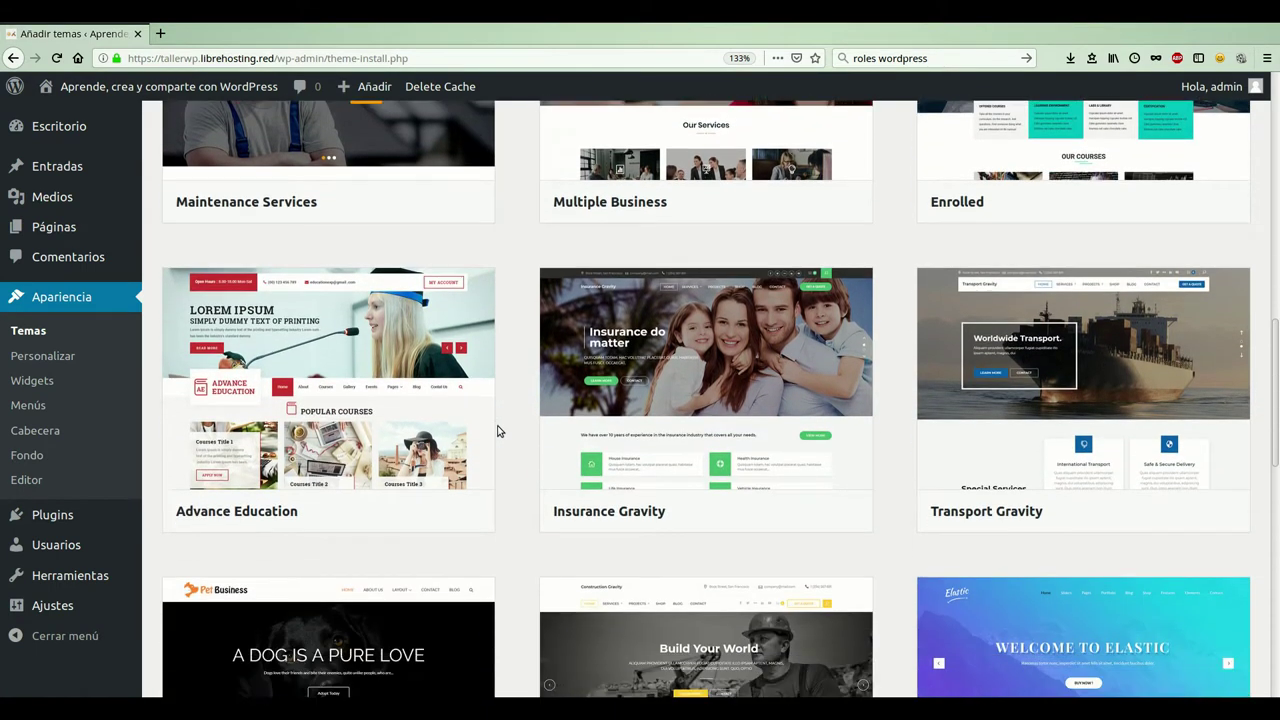
scroll(497, 430, down, 7)
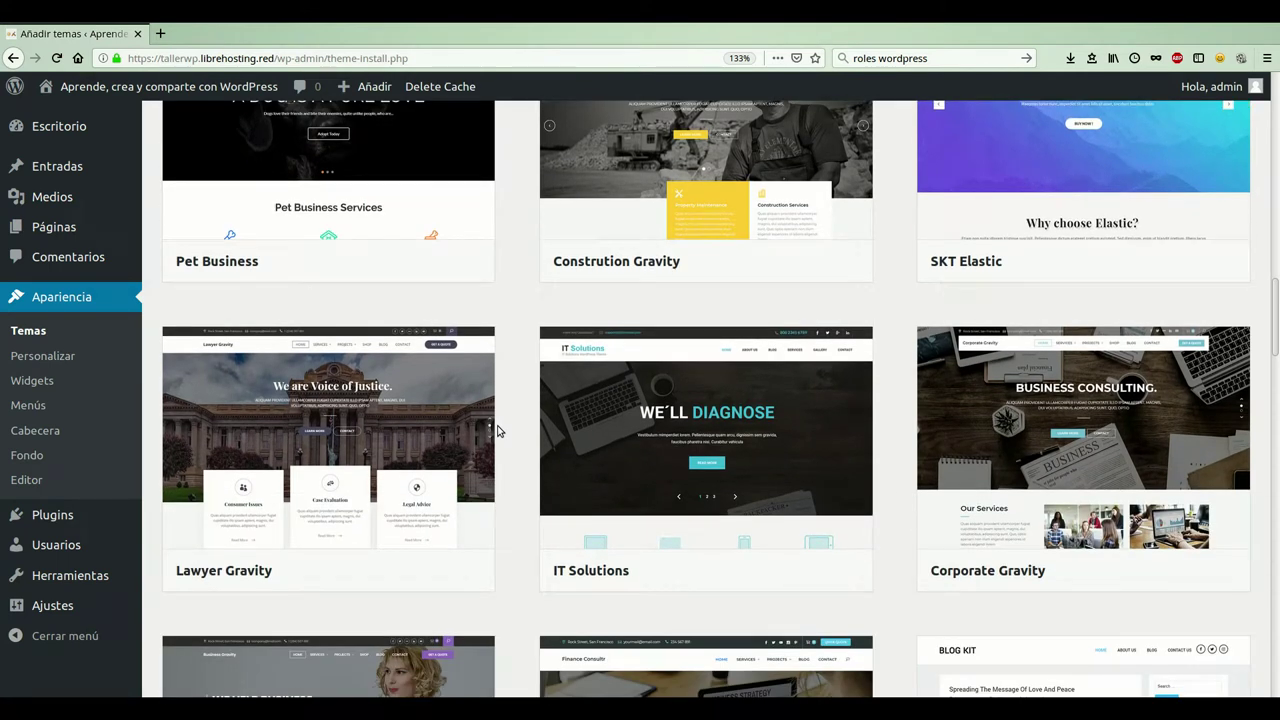
scroll(497, 430, down, 6)
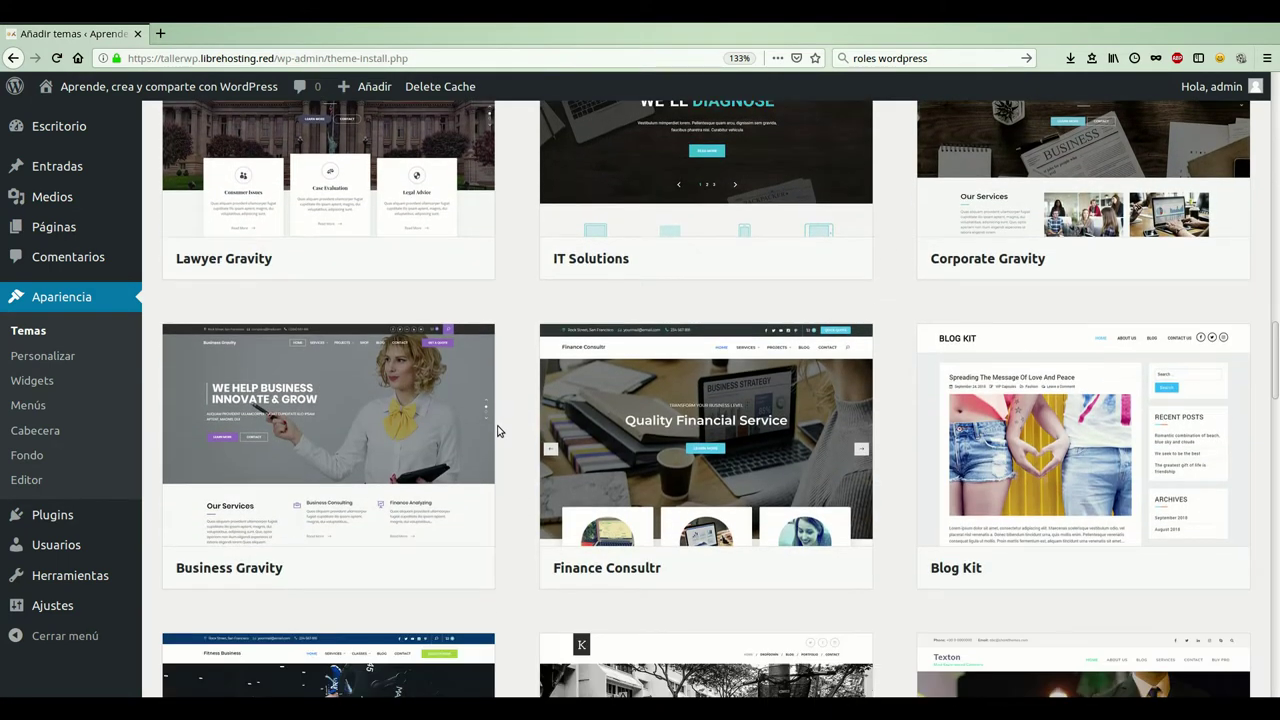
scroll(1050, 420, down, 4)
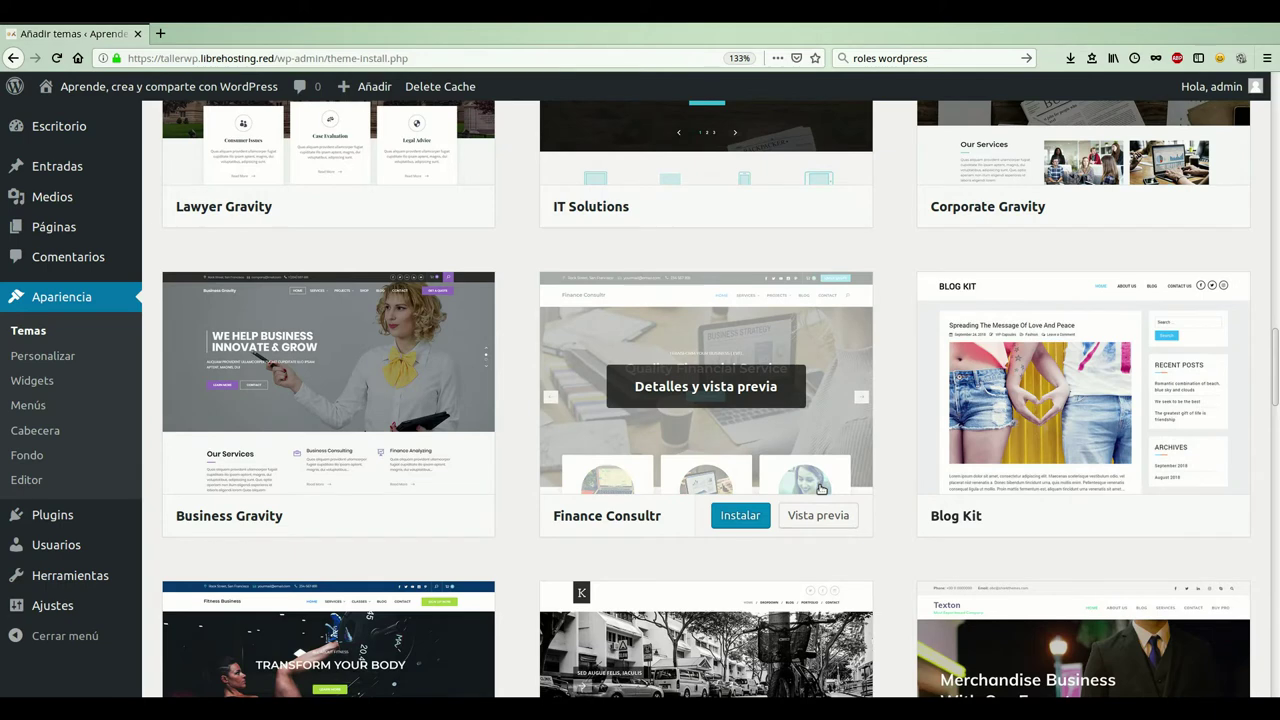
scroll(926, 478, up, 19)
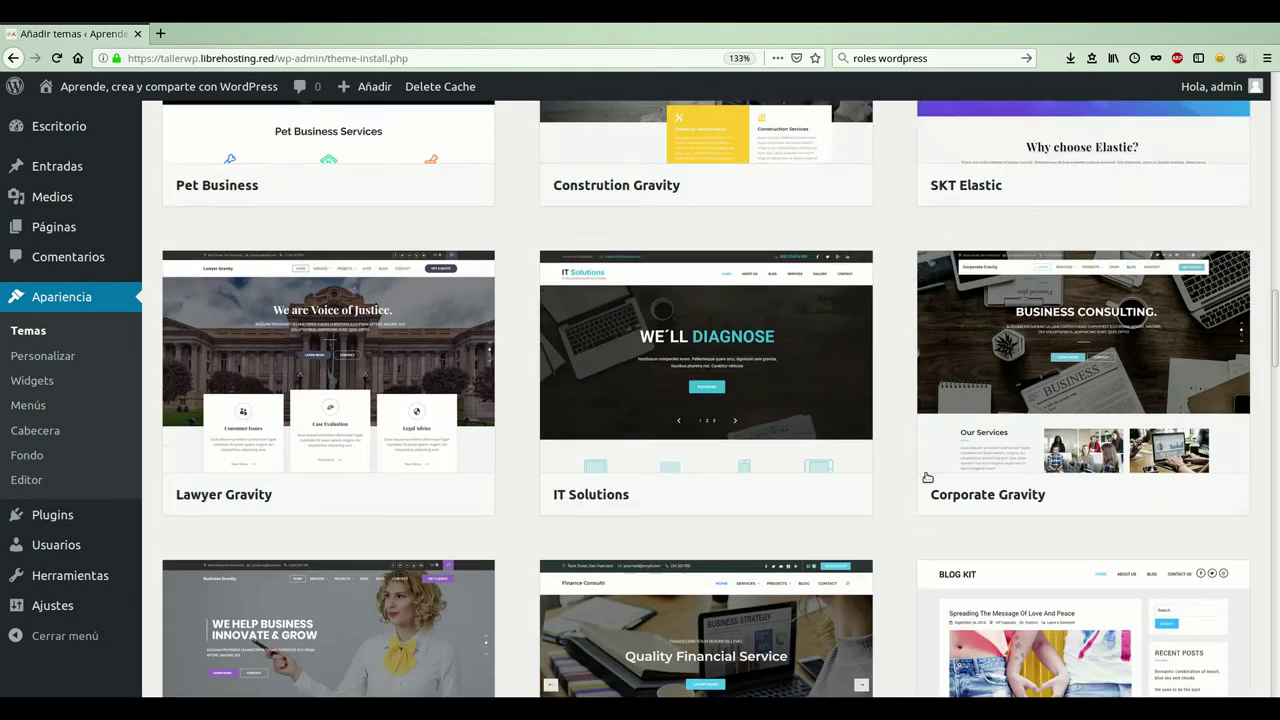
scroll(926, 470, up, 6)
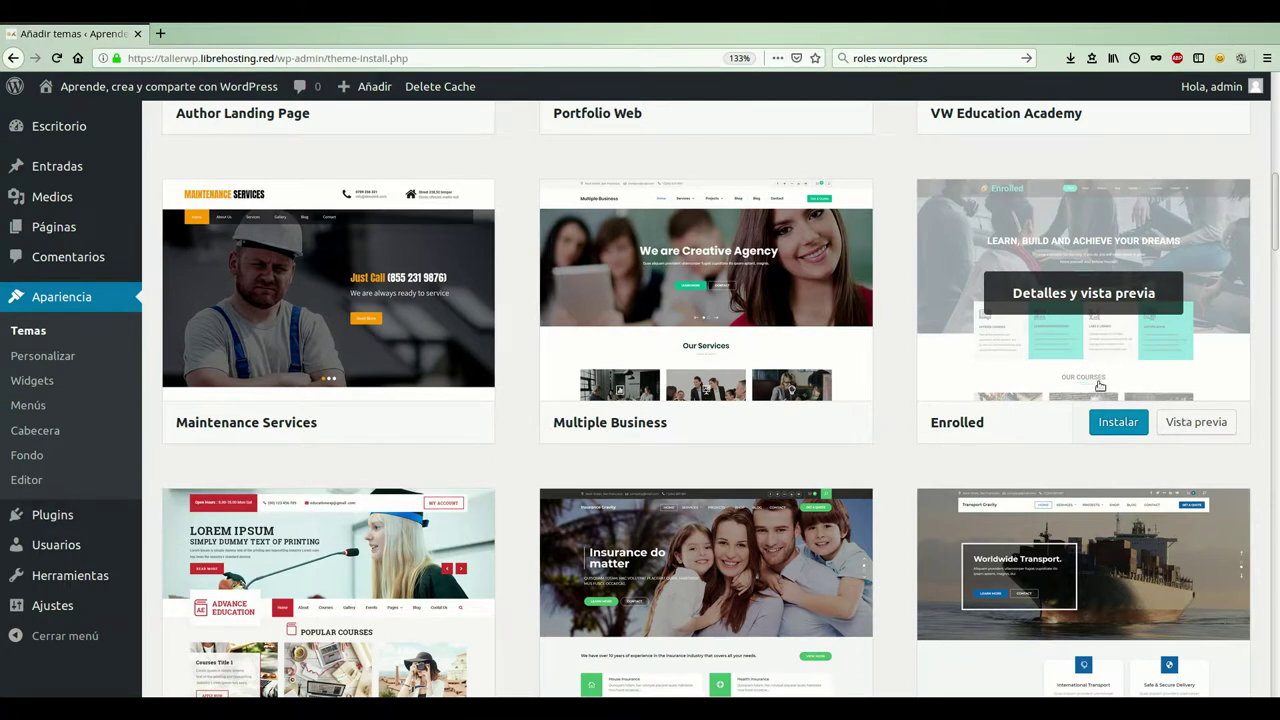
click(1118, 440)
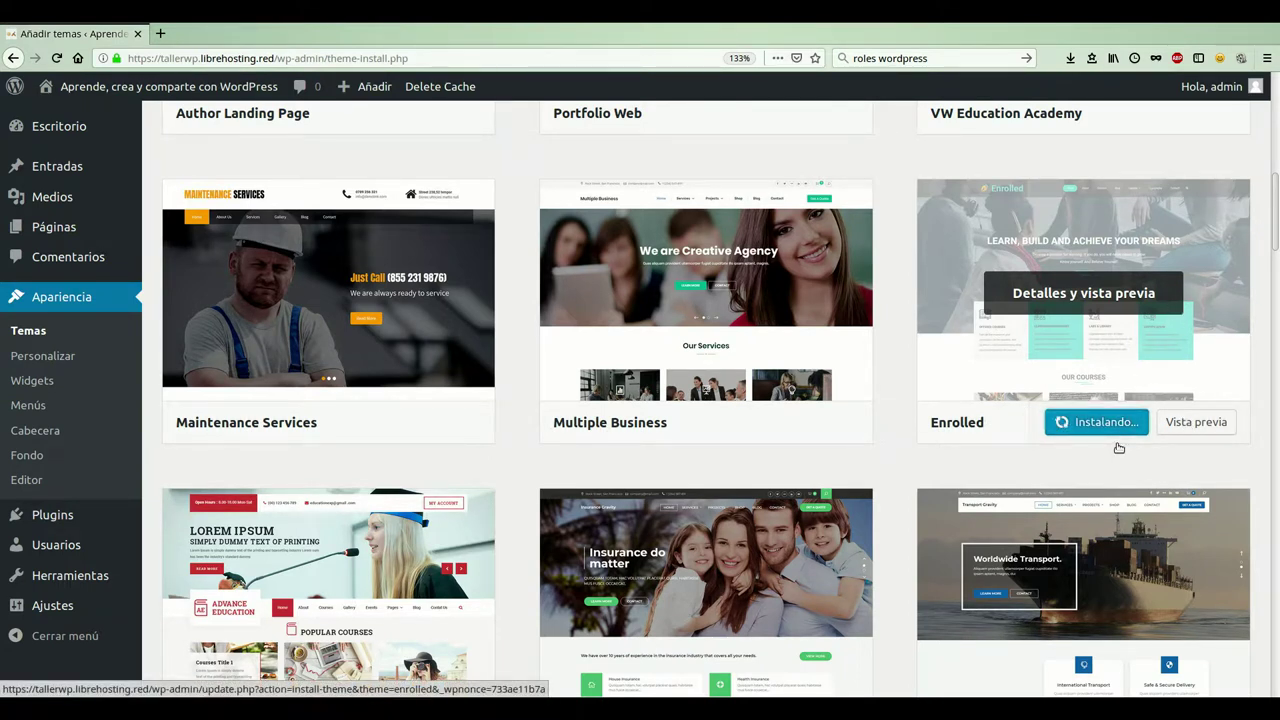